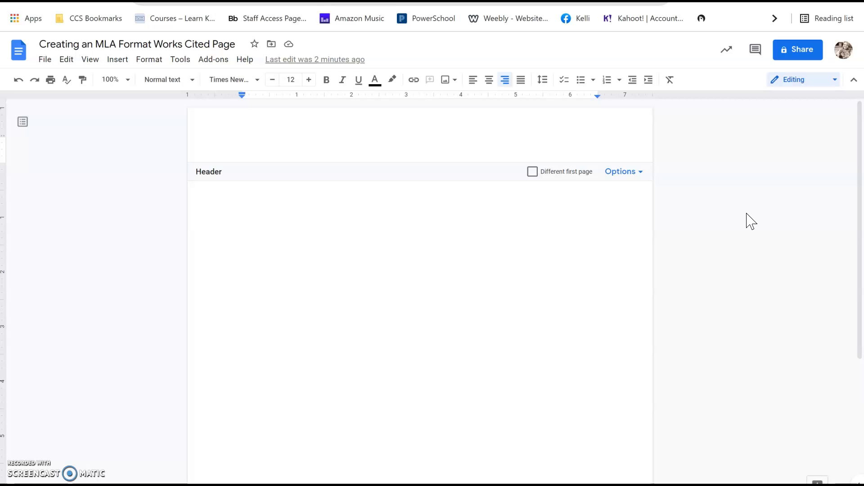
- Add the right-aligned header text "Last Name" followed by an automatic page number that starts on the first page
click(611, 122)
click(604, 140)
text(Last Name)
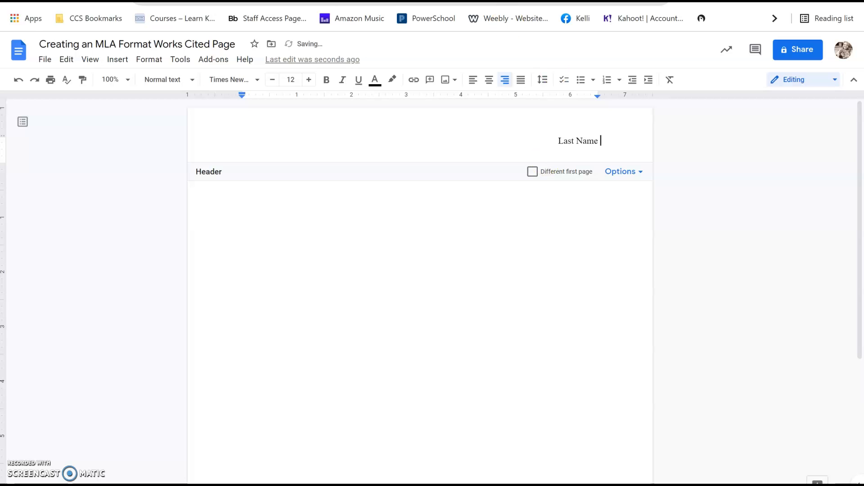
click(117, 60)
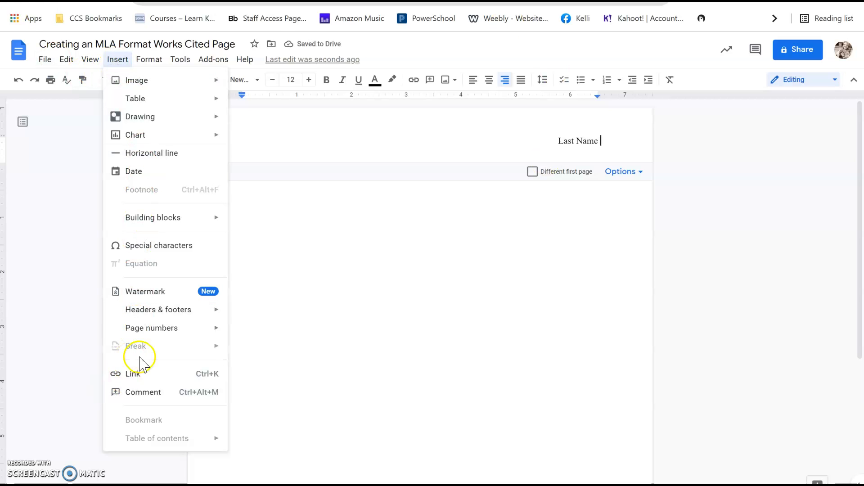
mouse_move(182, 329)
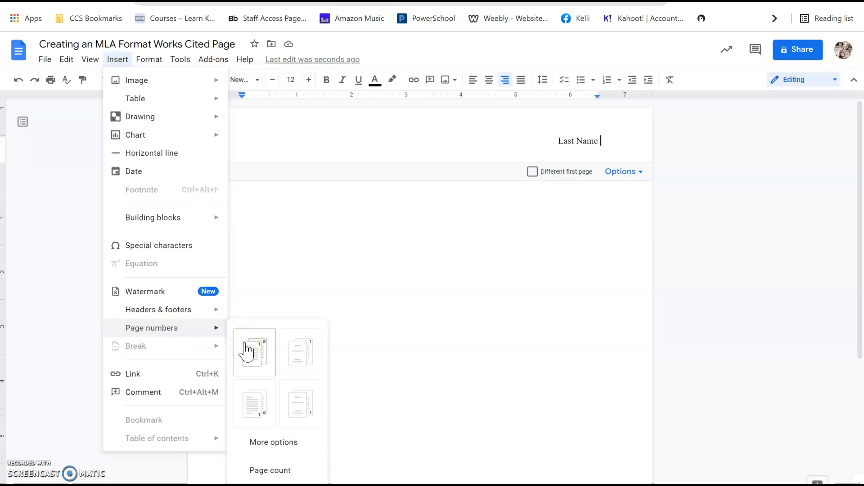
click(257, 361)
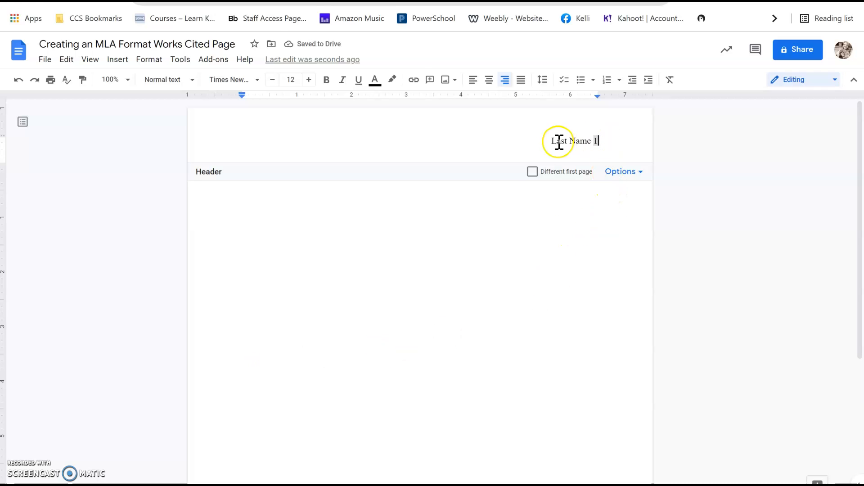
drag(547, 141, 599, 141)
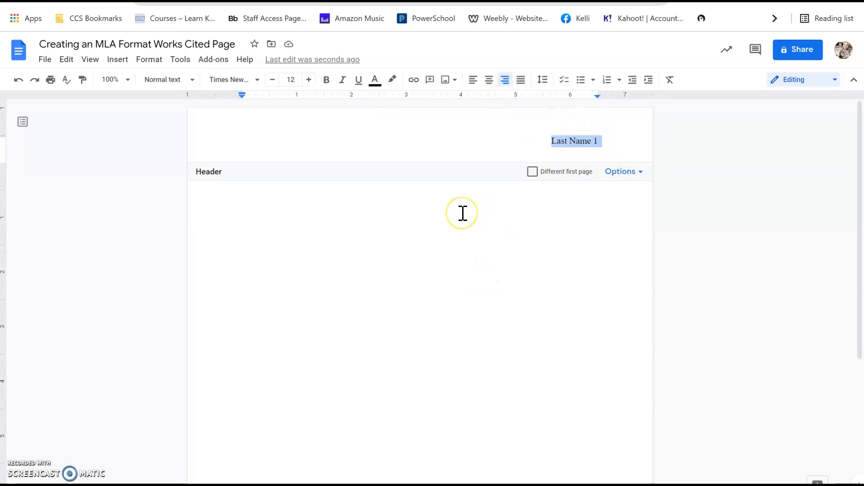
scroll(577, 171, down, 1)
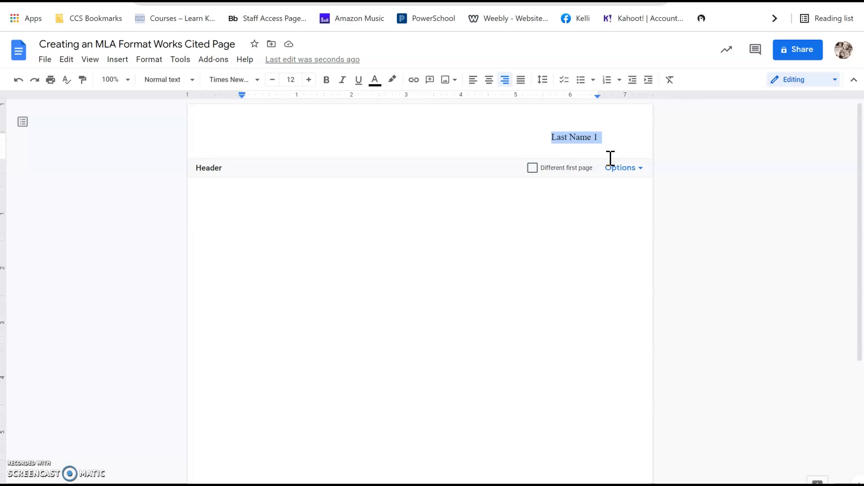
- Add the centered title "Works Cited" on the first line of the page body
click(560, 204)
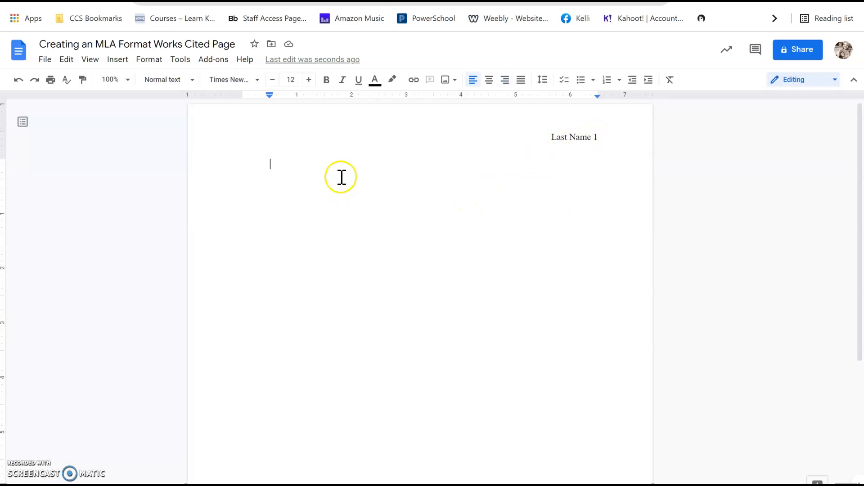
click(489, 80)
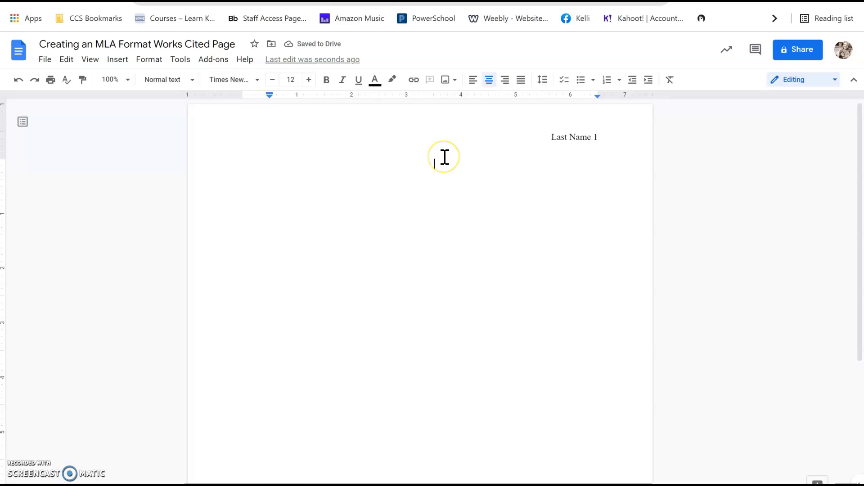
text(Works Cited)
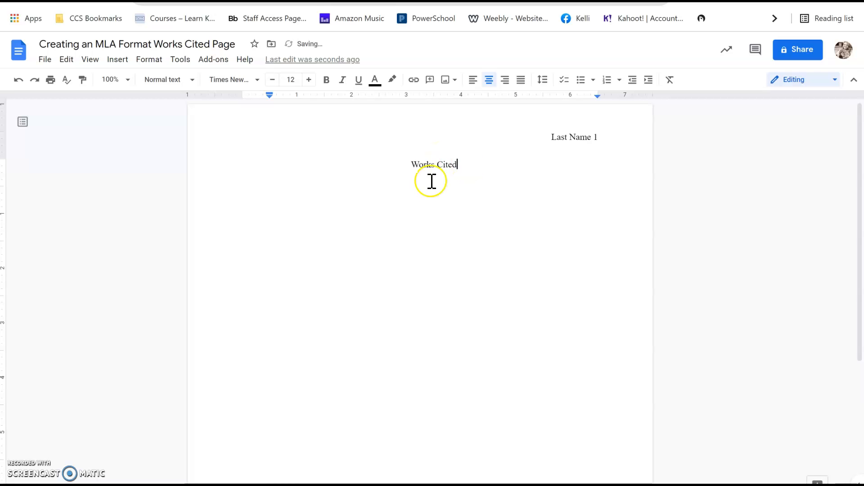
click(414, 158)
click(458, 167)
- Apply double spacing below the title and start a left-aligned line there for the citations
key(Return)
click(472, 81)
click(353, 432)
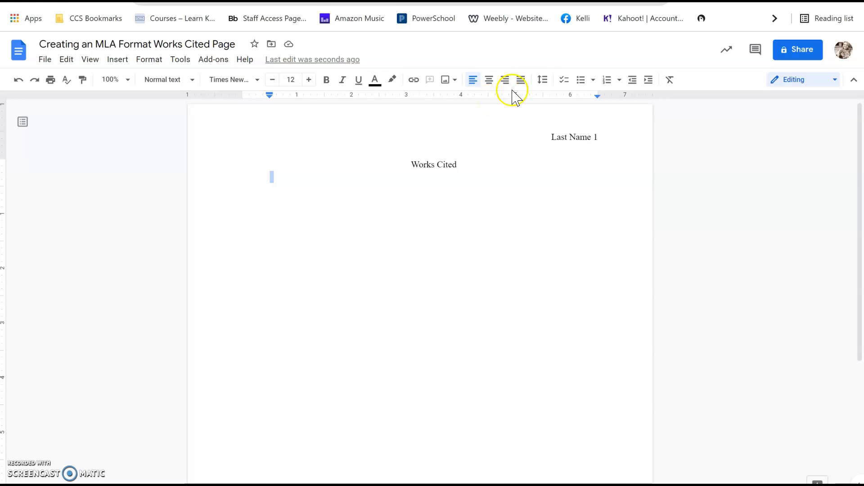
click(543, 79)
click(558, 155)
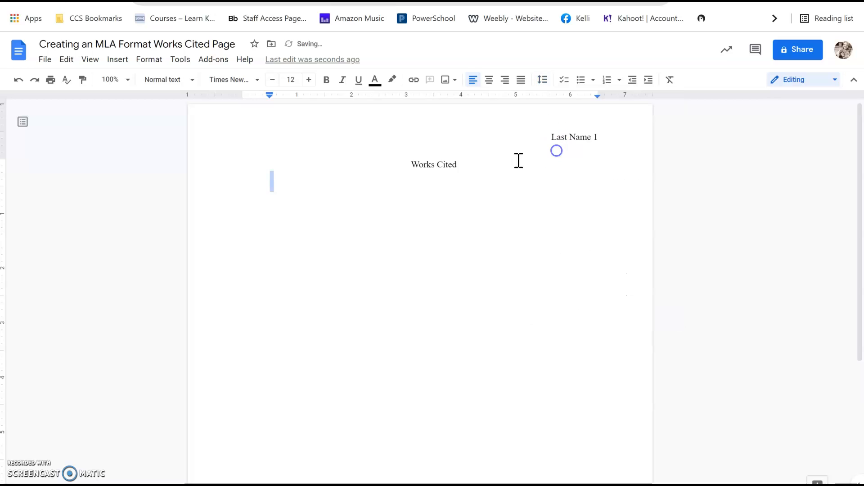
click(471, 162)
key(Return)
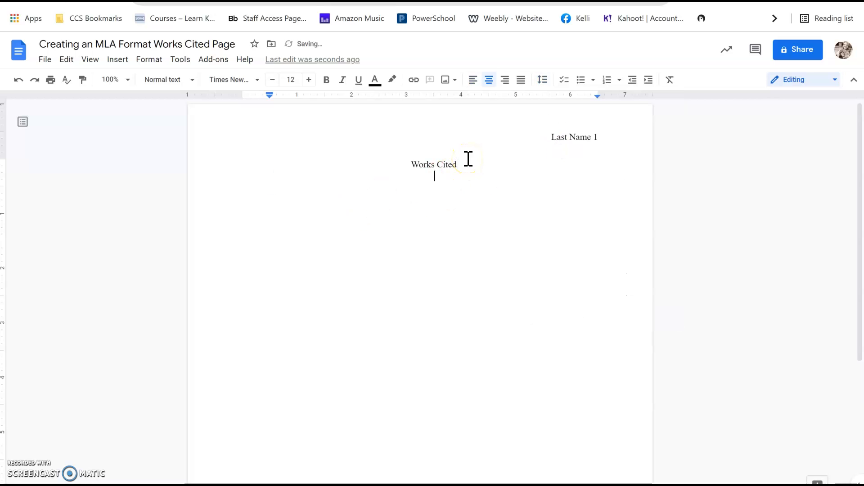
click(474, 81)
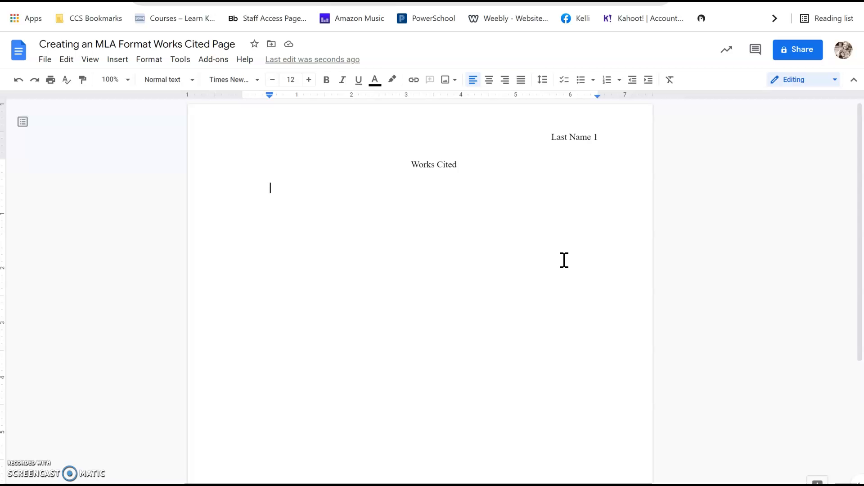
- Begin the first citation with "Tennyson, Alfred Lord. “Crossing the Bar.” The Bedford Introduction to Literature,"
text(Tennyson, Alfred L)
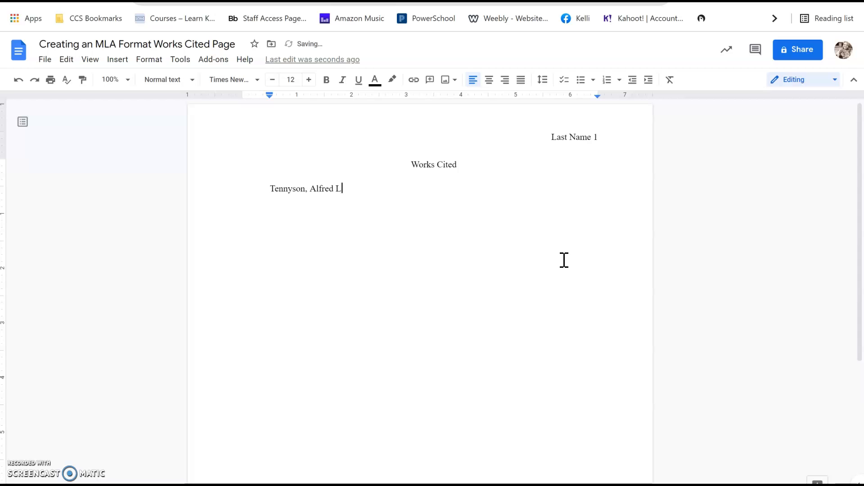
text(ord.)
text(")
text(Crossing the)
text( Bar." )
text(The Bedfo)
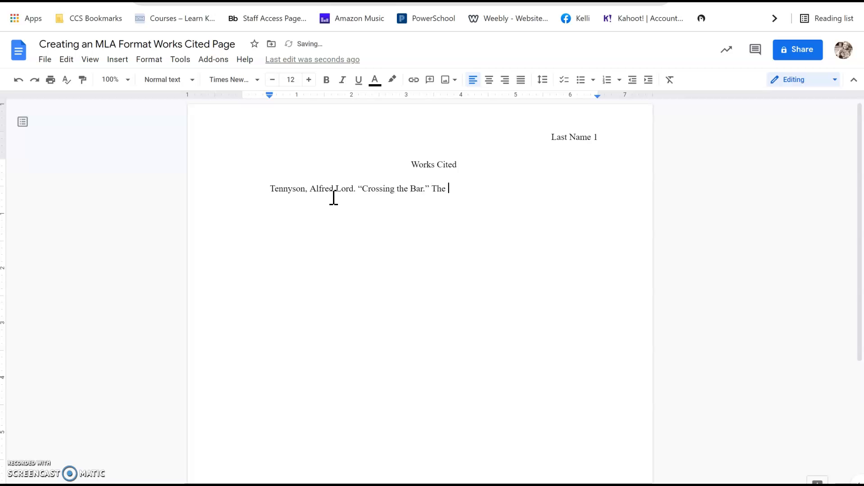
text(Introduction to Literature)
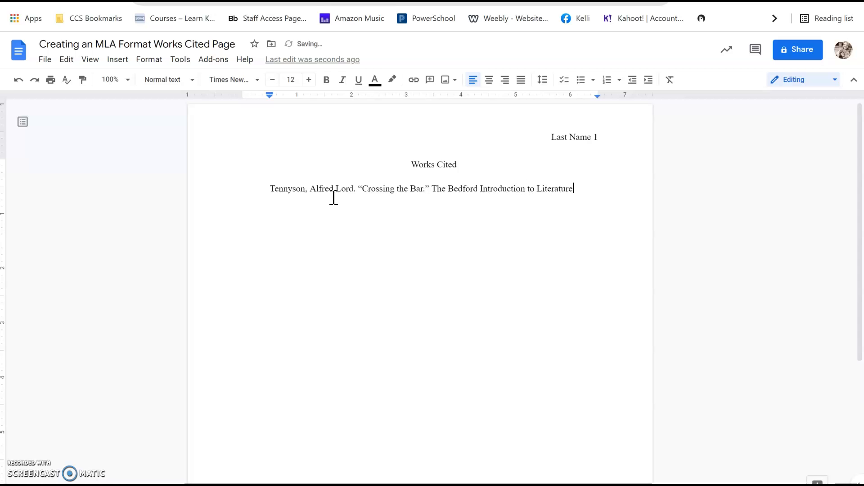
text(,)
- Italicize the book title "The Bedford Introduction to Literature" in the Tennyson citation, leaving the comma after it unitalicized
click(435, 188)
drag(434, 188, 575, 188)
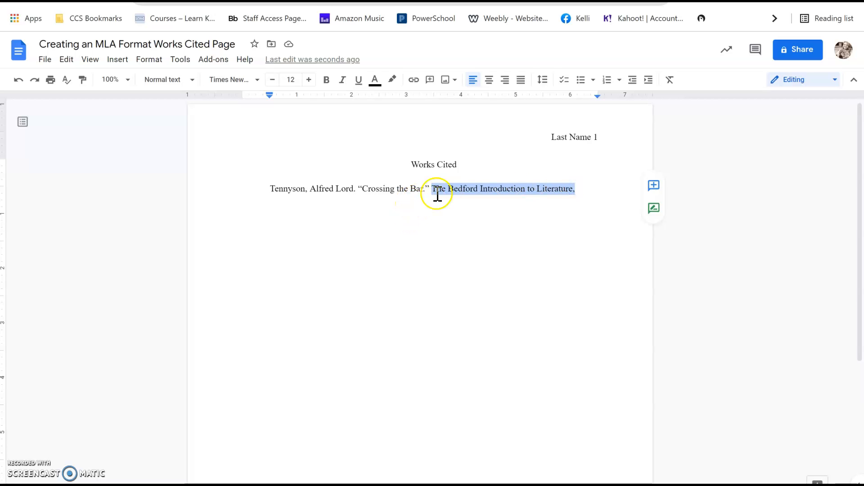
scroll(387, 196, down, 1)
click(343, 80)
click(581, 184)
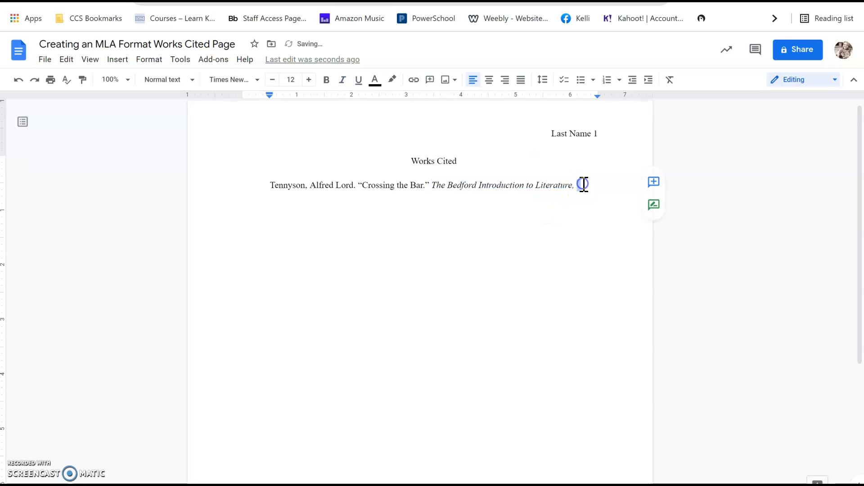
click(578, 184)
drag(578, 184, 573, 184)
click(342, 81)
- Complete the Tennyson citation with "edited by Michael Meyer, Bedford St. Martin’s, 2016, p. 815."
text(, edited by Micheal)
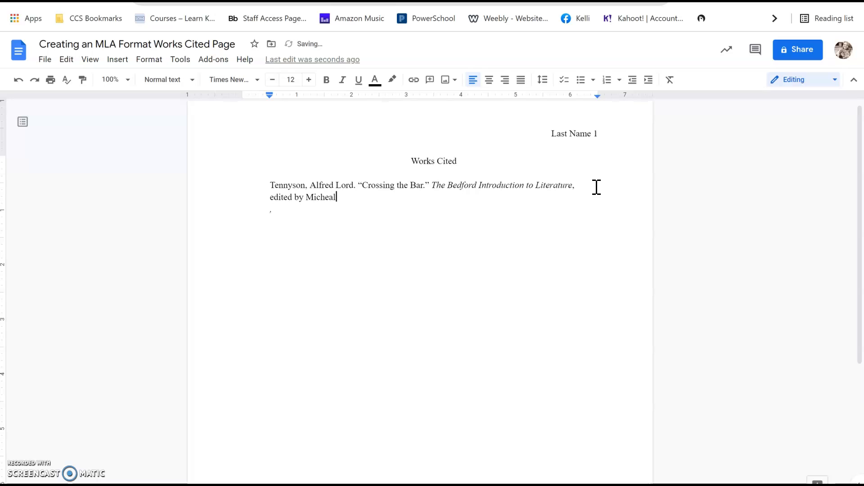
text(el Meyer, Bedford St. m)
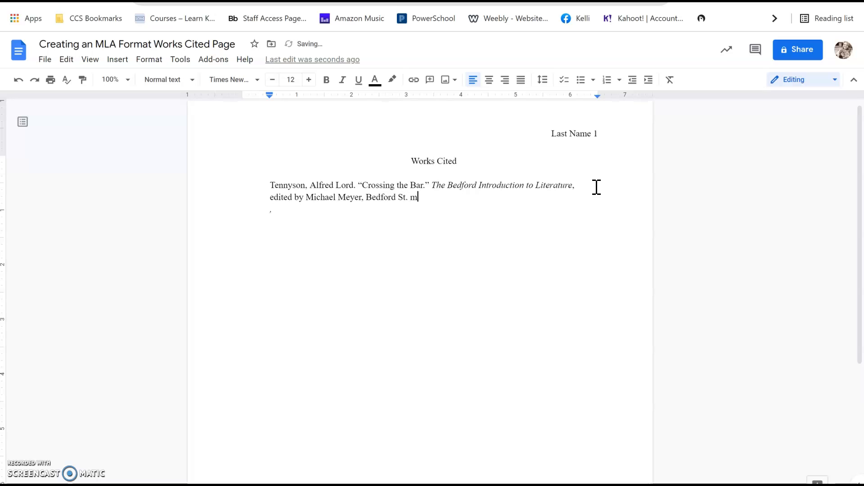
key(BackSpace)
text(Martin's, 2016, p)
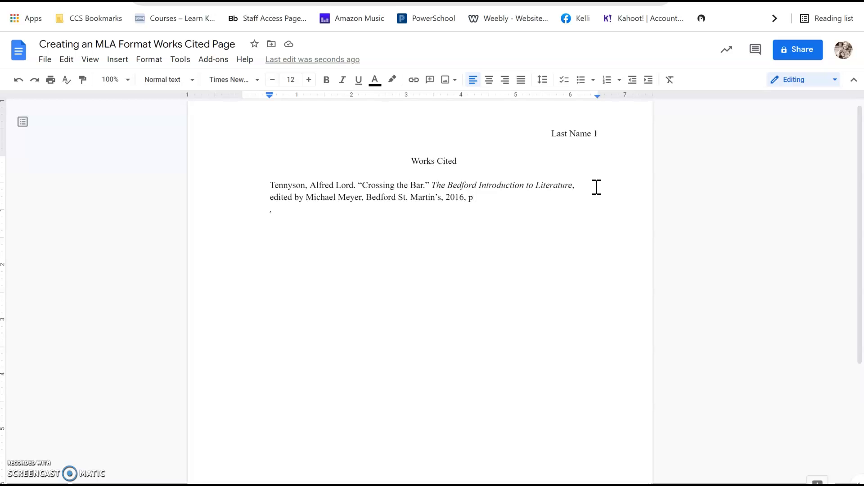
text(. 815.)
scroll(328, 193, down, 1)
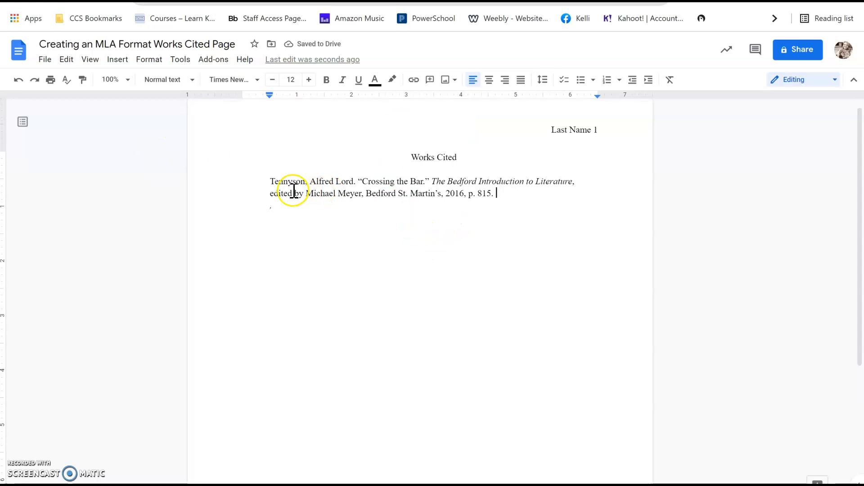
- Start a second citation below the first, separated by a blank line: "Thomas, Dylan. “Do Not Go Gentle into That Good Night.”"
key(Return)
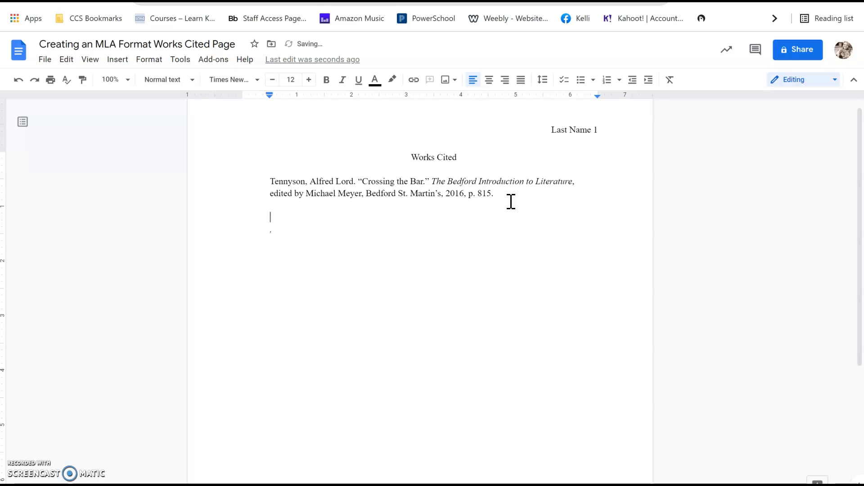
key(BackSpace)
key(BackSpace)
key(Return)
text(Thomas, Dylan.)
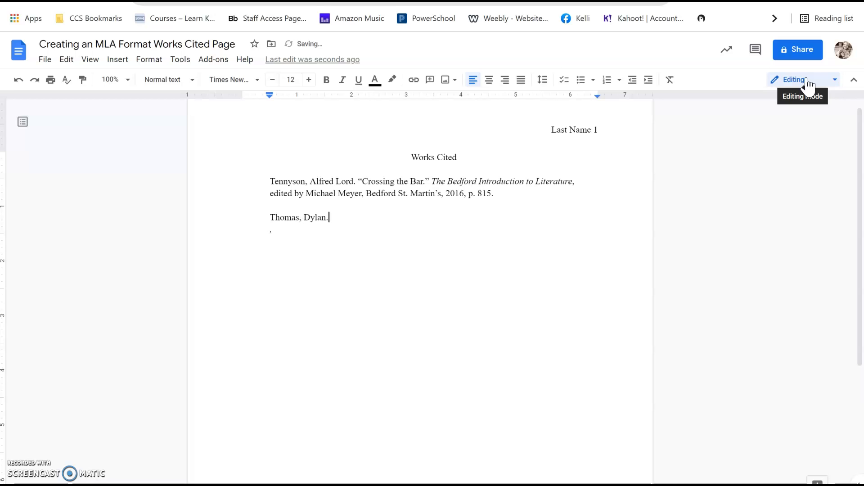
text( "Do Not Go Genti)
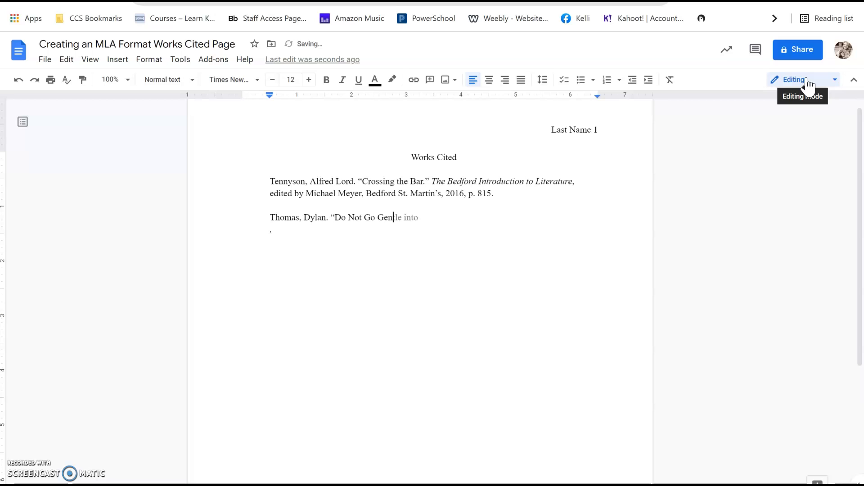
text(le into)
text(That Good Night.”)
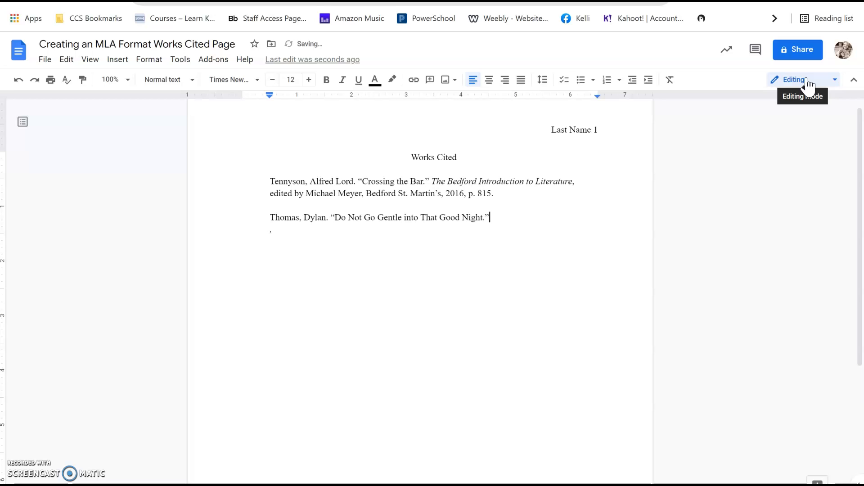
- Finish the Thomas citation with "The Bedford Introduction to Literature, edited by Michael Meyer, Bedford St. Martin’s, 2016, p. 786."
text(." The Bef)
text(ford Introduction to)
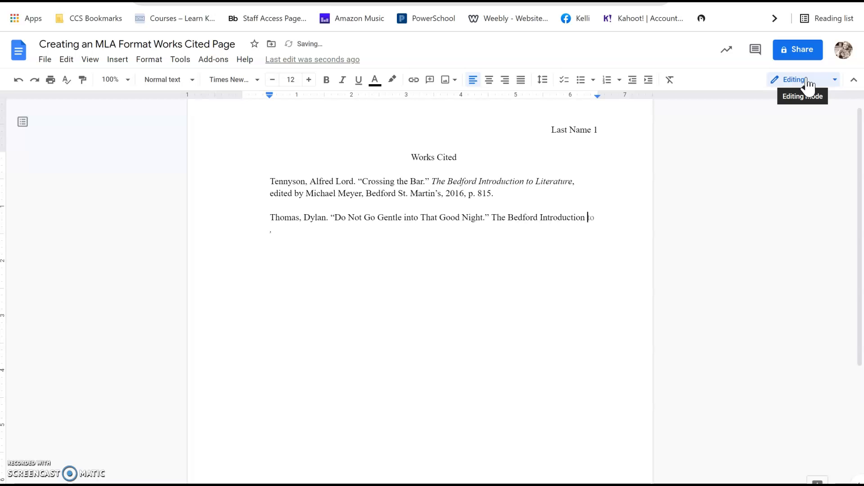
text( Literature, edited by Michael Meyer )
text(Bedford S)
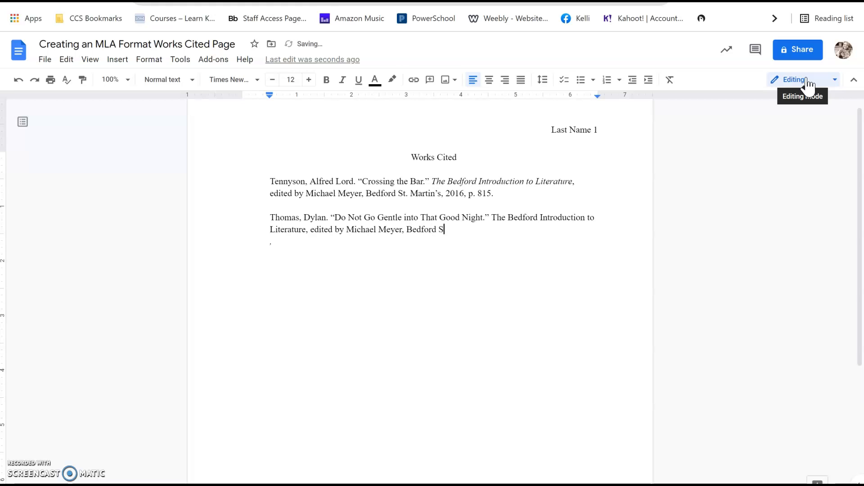
text(t. M)
key(BackSpace)
text(, 2016, p.)
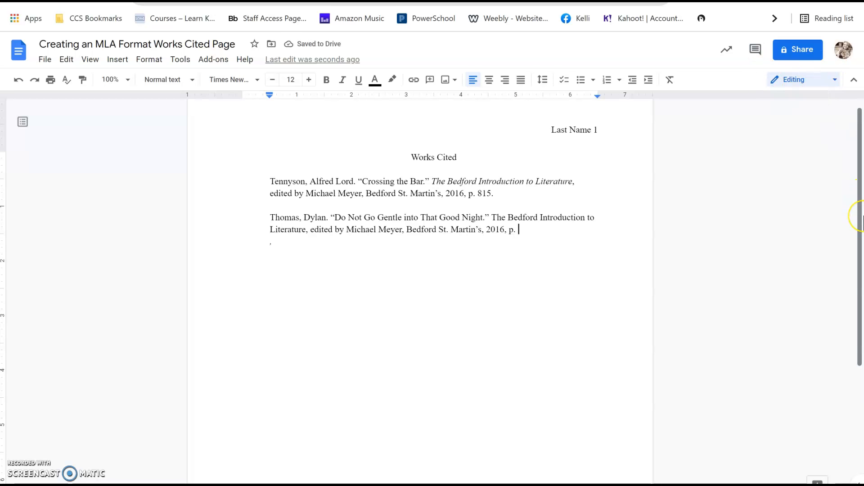
text(786.)
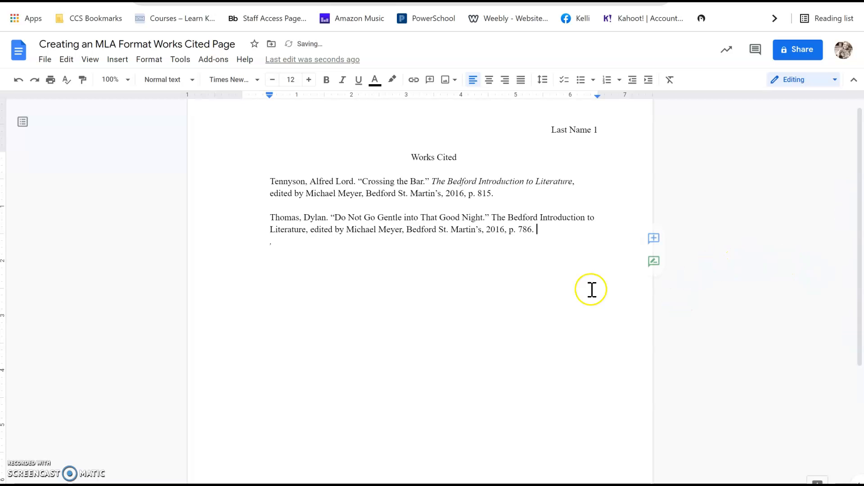
- Italicize the book title "The Bedford Introduction to Literature" in the Thomas citation
double_click(496, 220)
drag(508, 220, 304, 233)
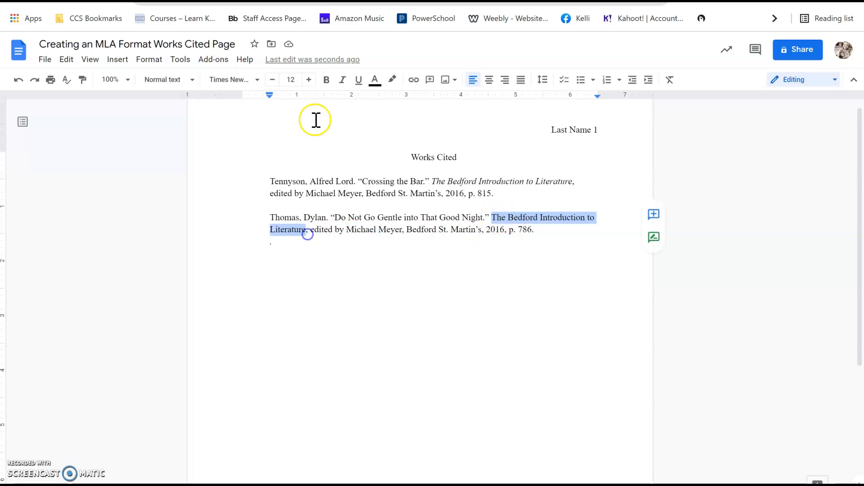
click(342, 81)
click(356, 270)
- Double-space both citations and remove the blank line between them
click(267, 183)
drag(267, 183, 550, 245)
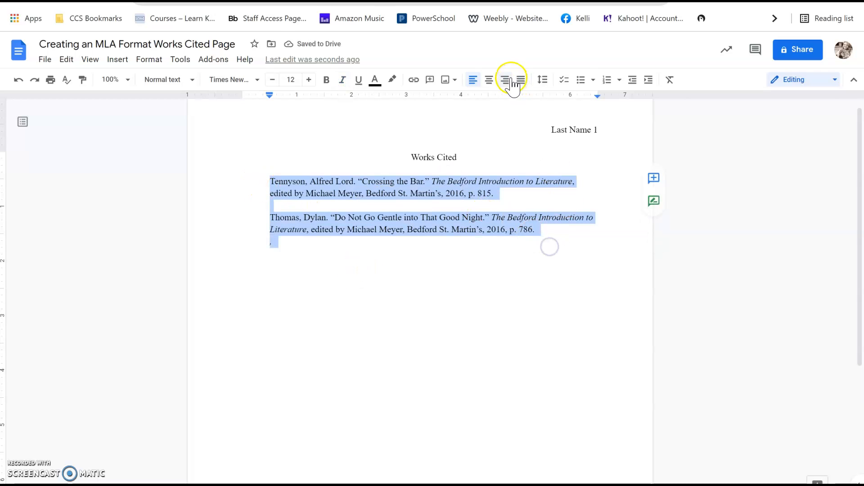
click(539, 85)
click(553, 153)
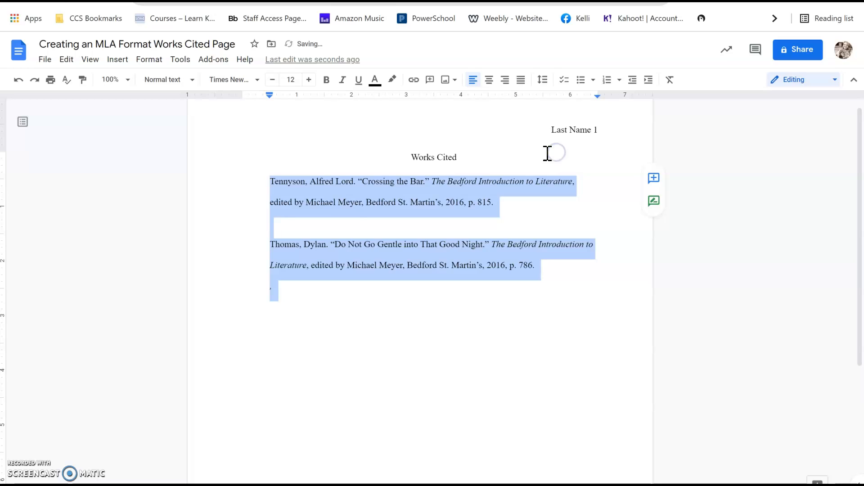
click(338, 228)
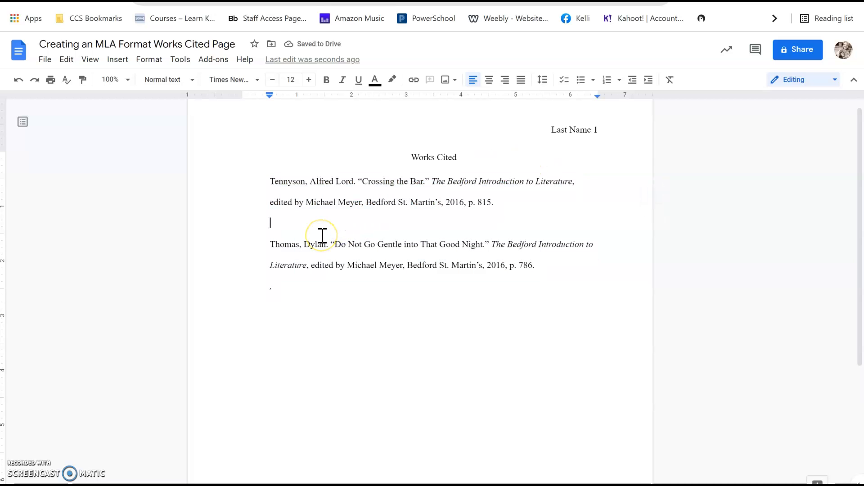
key(BackSpace)
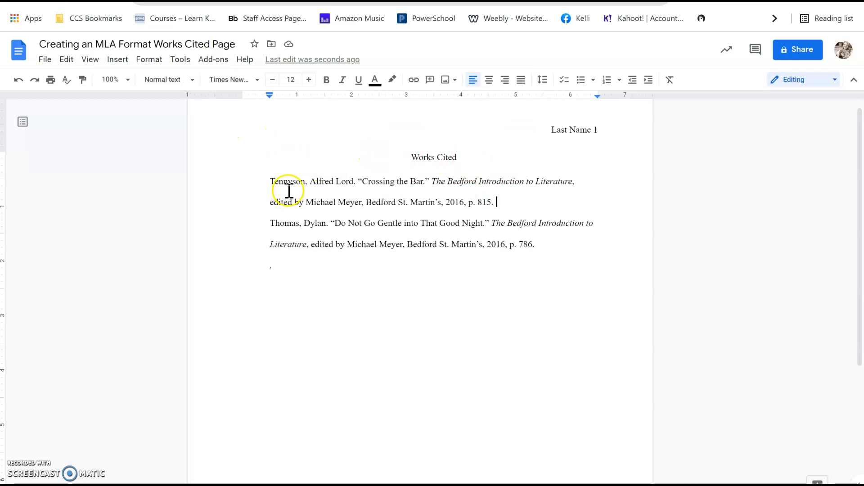
- Move the left indent of both the Tennyson and Thomas citations back to the page's left margin
click(497, 202)
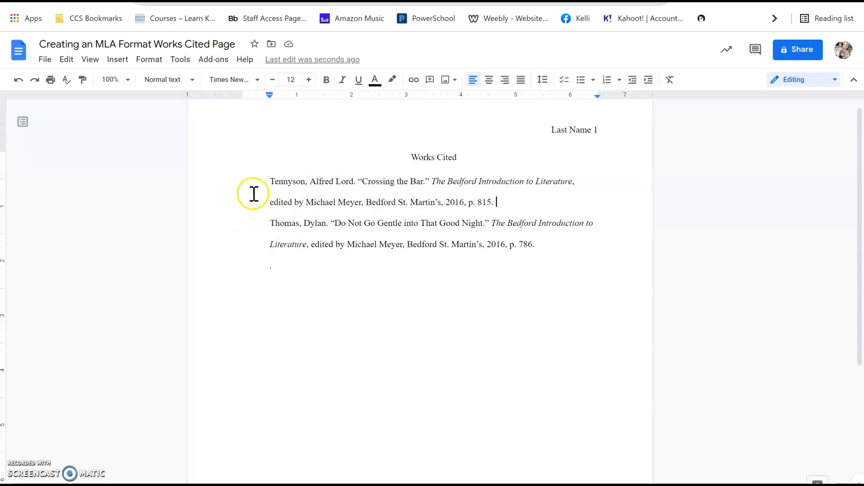
drag(269, 181, 509, 202)
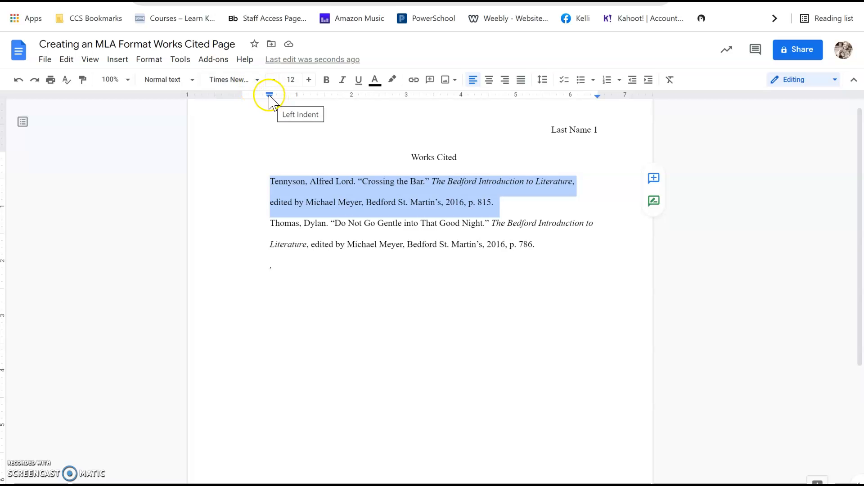
drag(269, 96, 243, 99)
drag(270, 224, 560, 241)
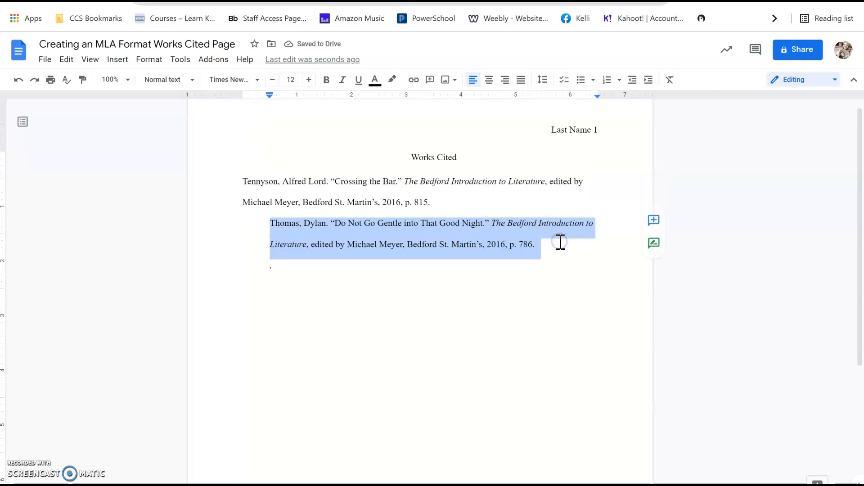
drag(270, 96, 242, 97)
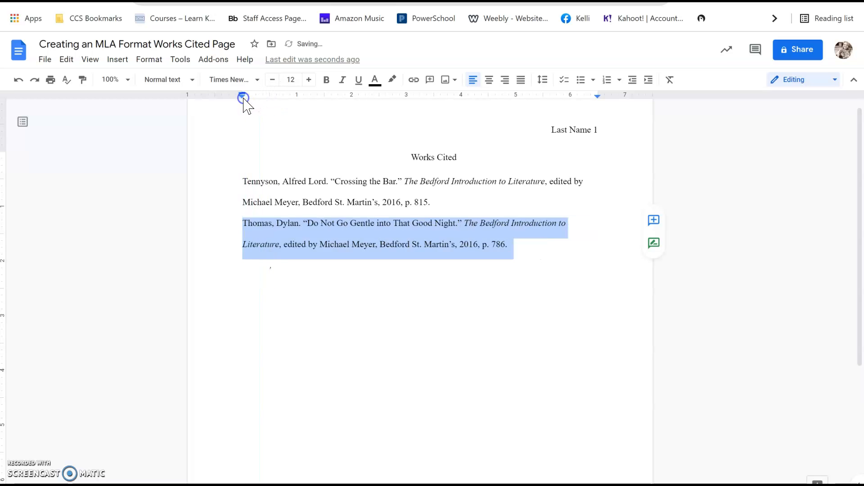
click(267, 296)
- Give the Tennyson citation a hanging indent, with its left indent at 0.5 inch and its first line at the left margin
click(248, 181)
drag(248, 181, 464, 204)
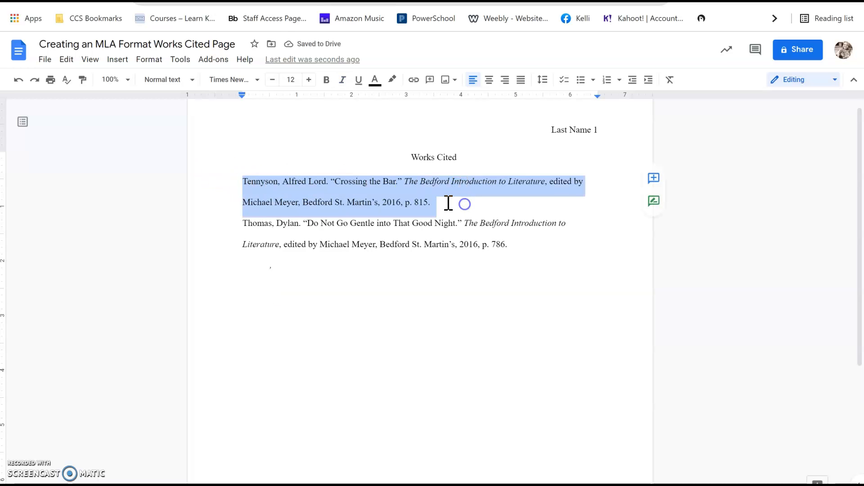
drag(242, 96, 269, 98)
click(344, 195)
drag(270, 182, 584, 182)
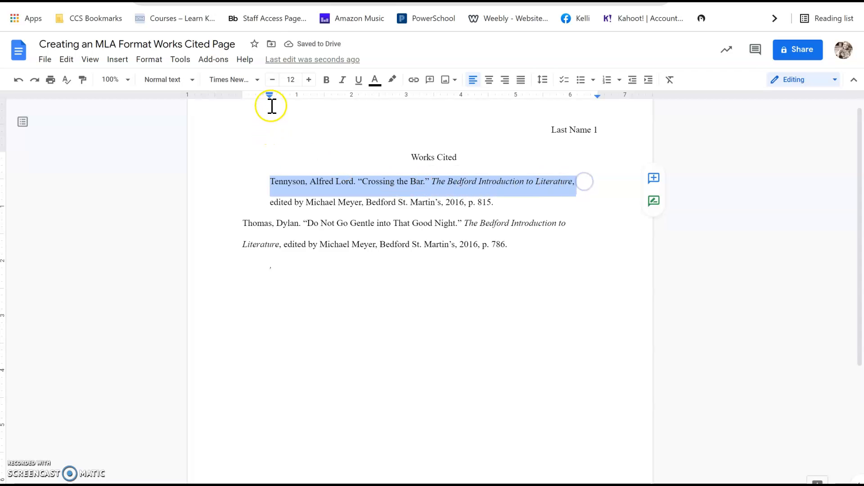
drag(270, 95, 244, 97)
click(366, 259)
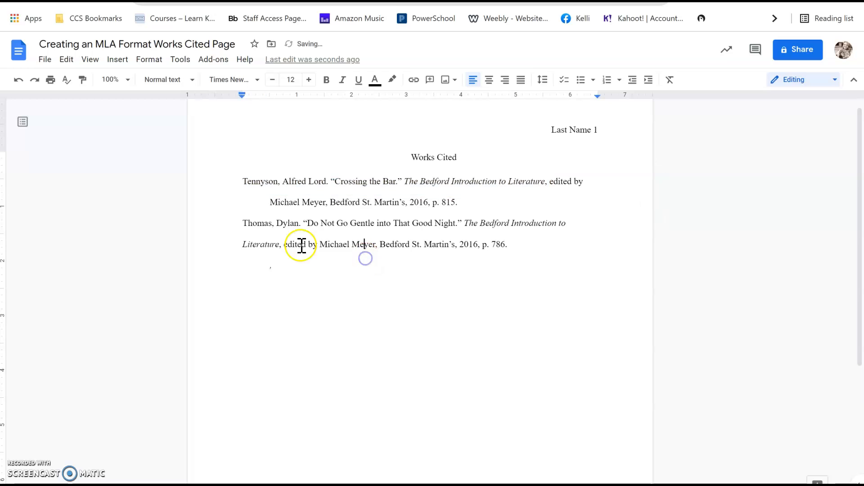
- Apply the same hanging indent to the Thomas citation: left indent at 0.5 inch, first line at the left margin
drag(243, 224, 563, 243)
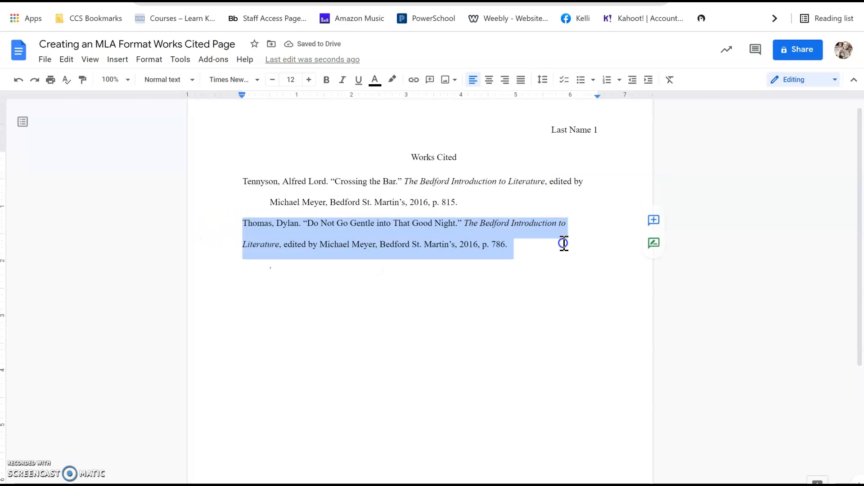
drag(242, 98, 267, 99)
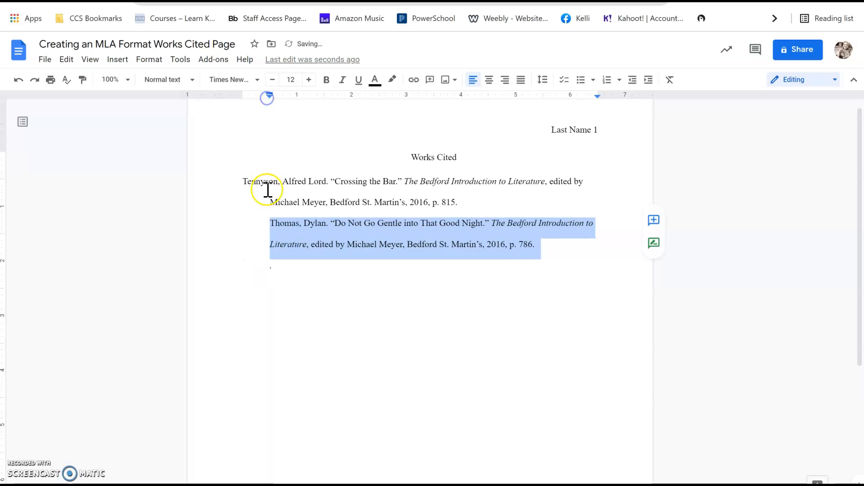
drag(266, 224, 600, 223)
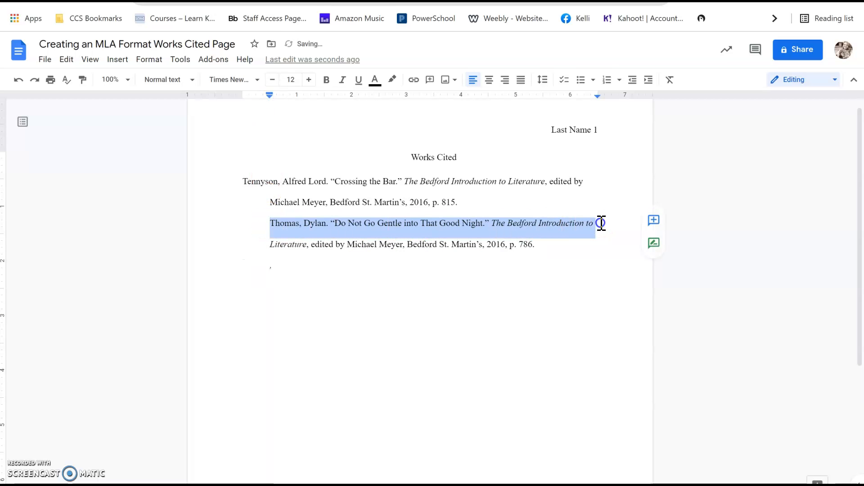
drag(266, 94, 242, 95)
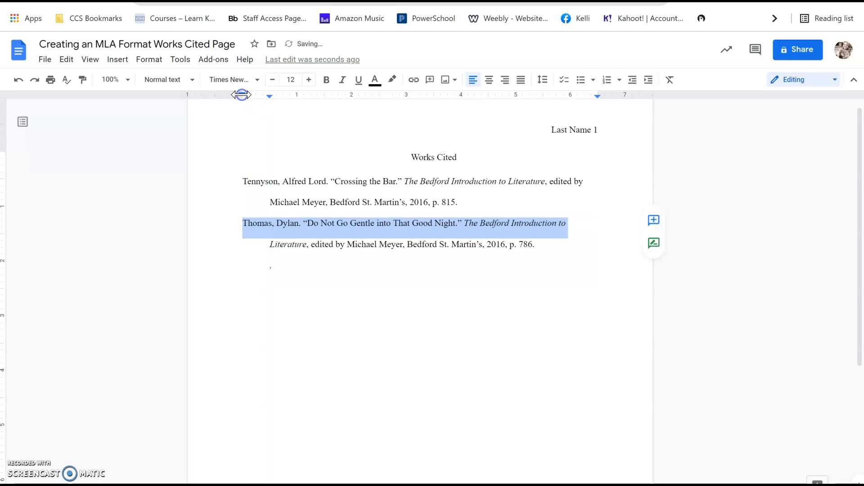
click(310, 282)
click(537, 249)
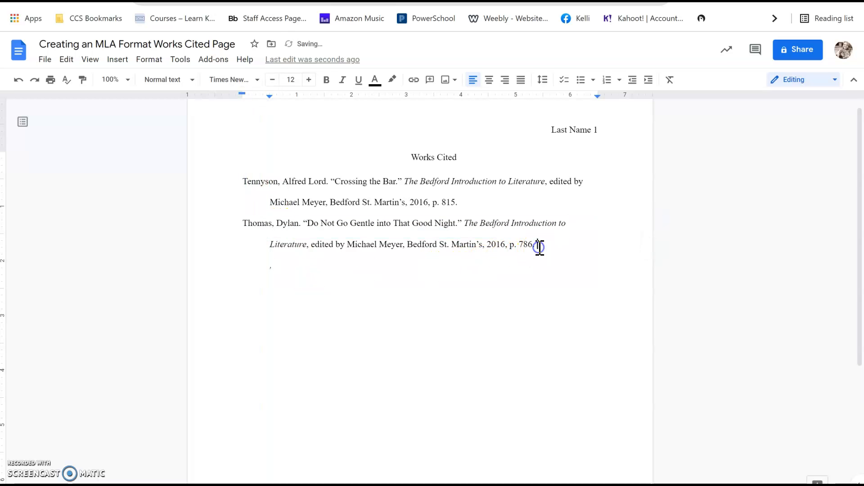